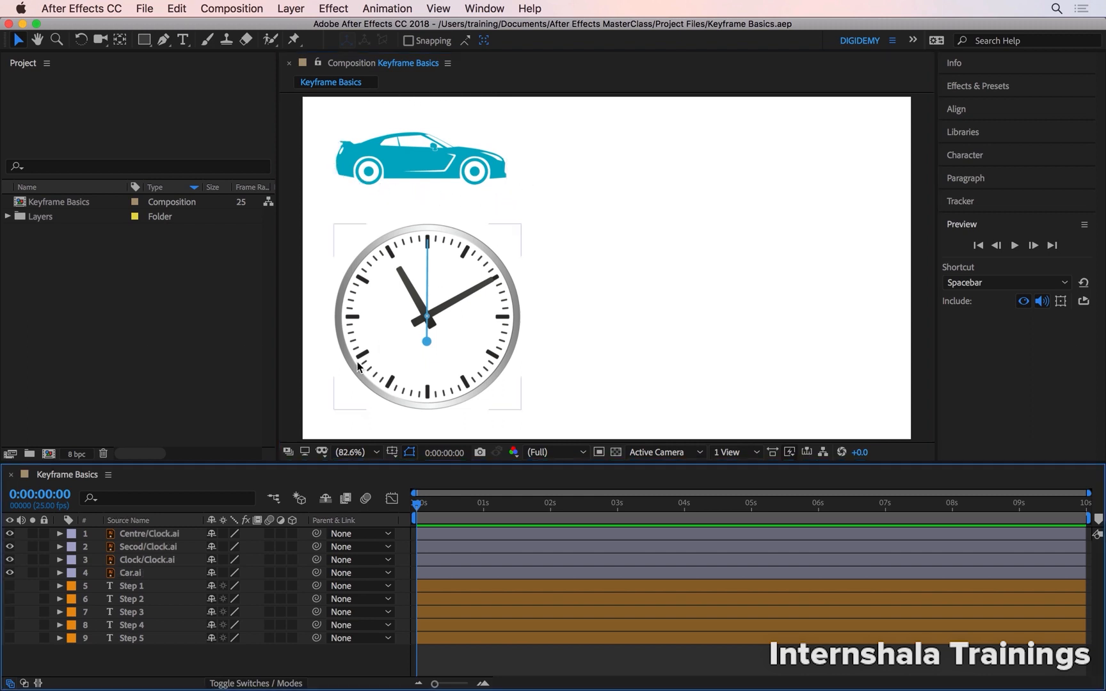
Step: Select the Car.ai layer and reveal its Position property
left_click(131, 578)
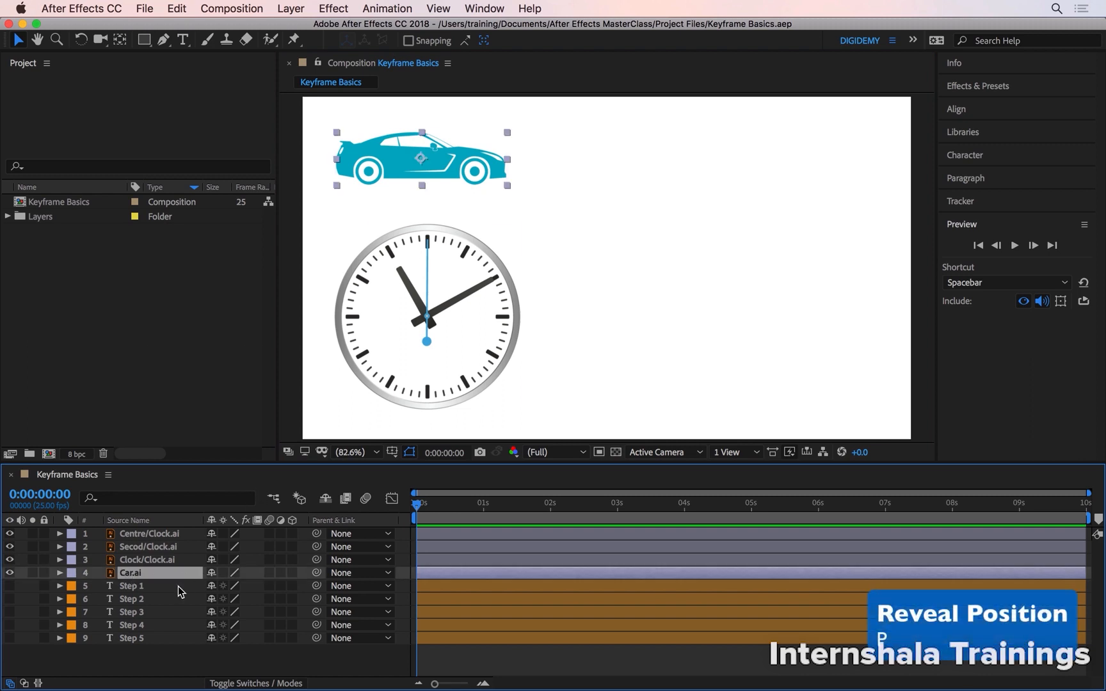
key("p")
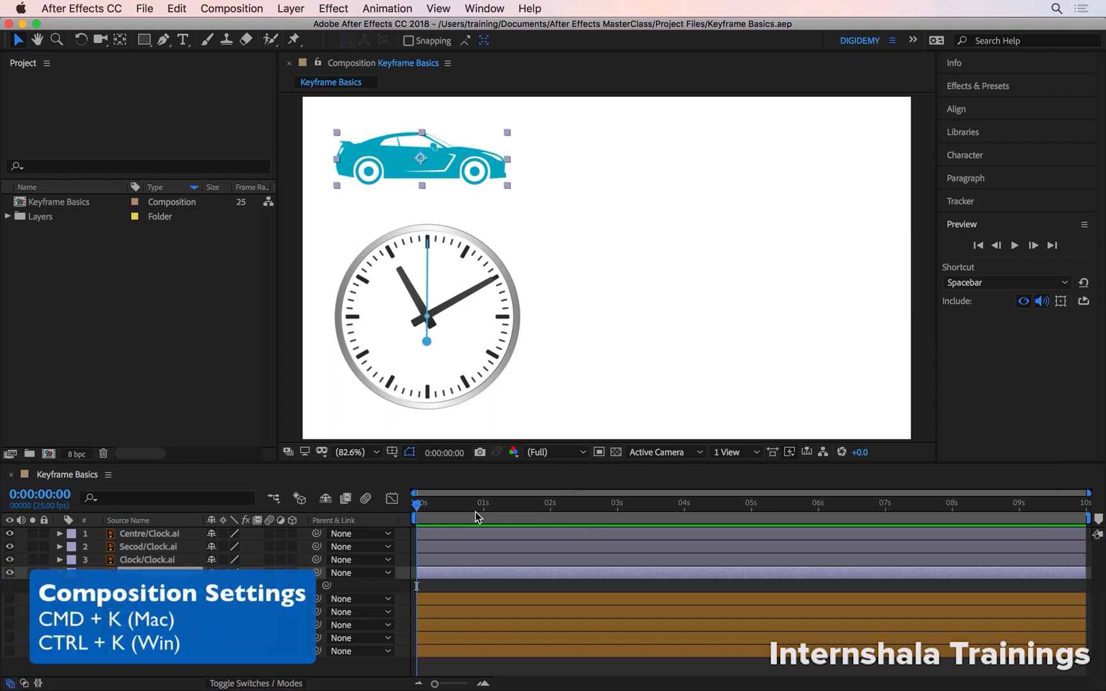
Step: Open the composition settings to review them and close the dialog without changes
key("super+k")
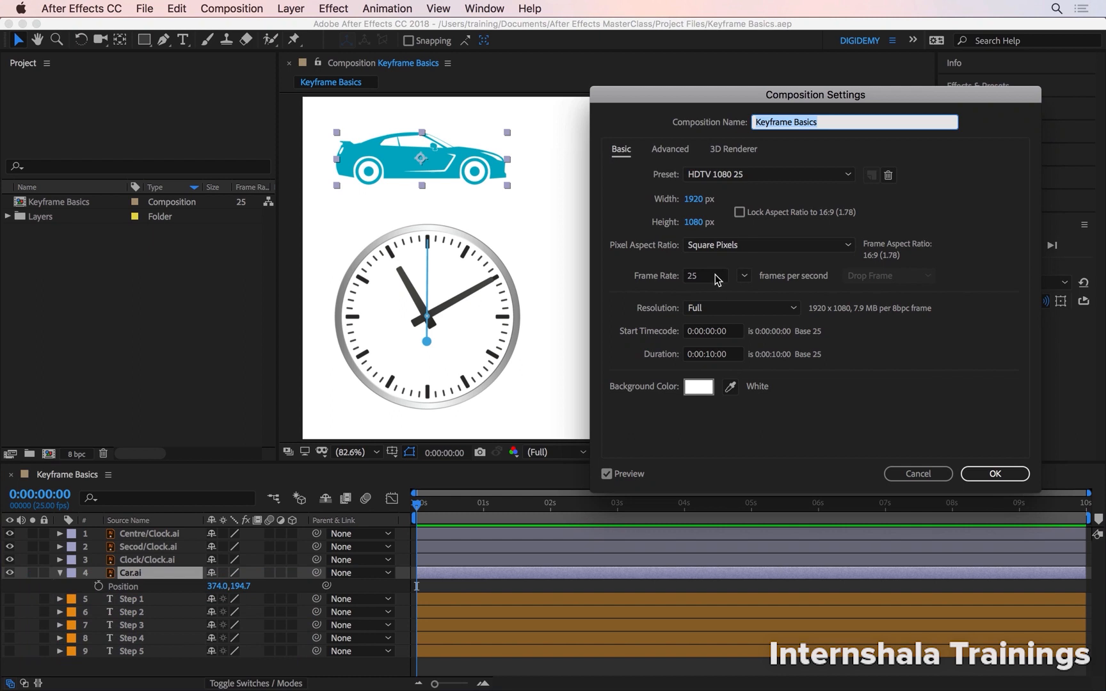
left_click(978, 473)
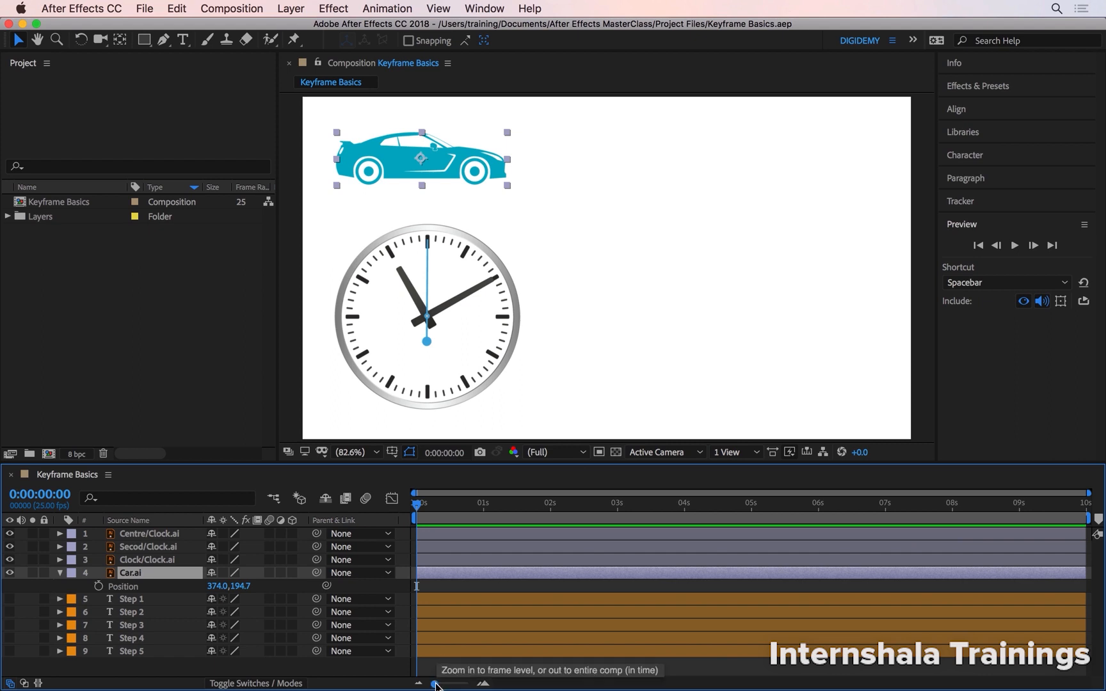
mouse_move(437, 684)
left_mouse_down()
mouse_move(453, 686)
mouse_move(436, 685)
left_mouse_up()
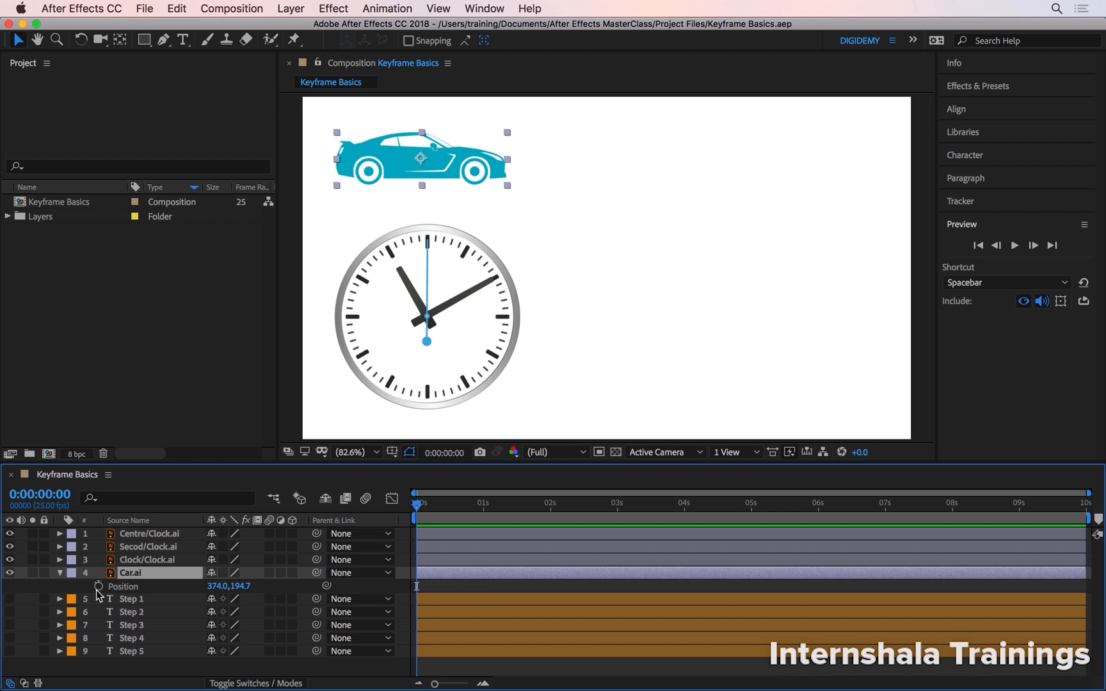
Step: Show the Step 1 text layer and move the current time to 0:00:01:00
left_click(10, 598)
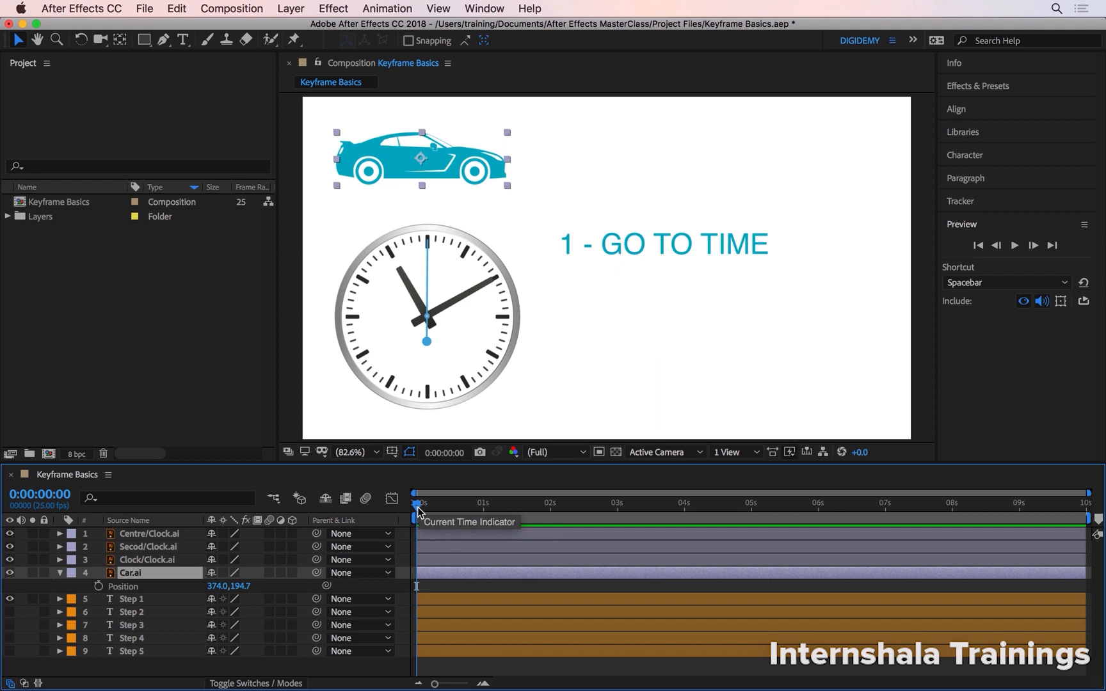
left_click_drag(416, 509, 486, 510)
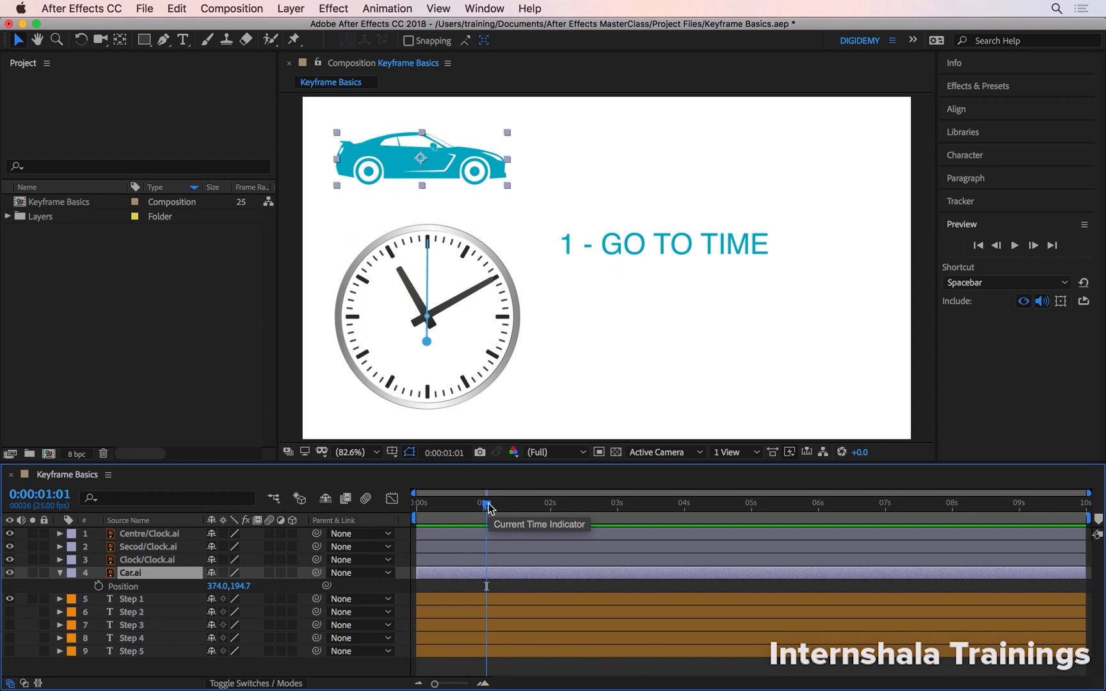
left_click_drag(488, 507, 484, 505)
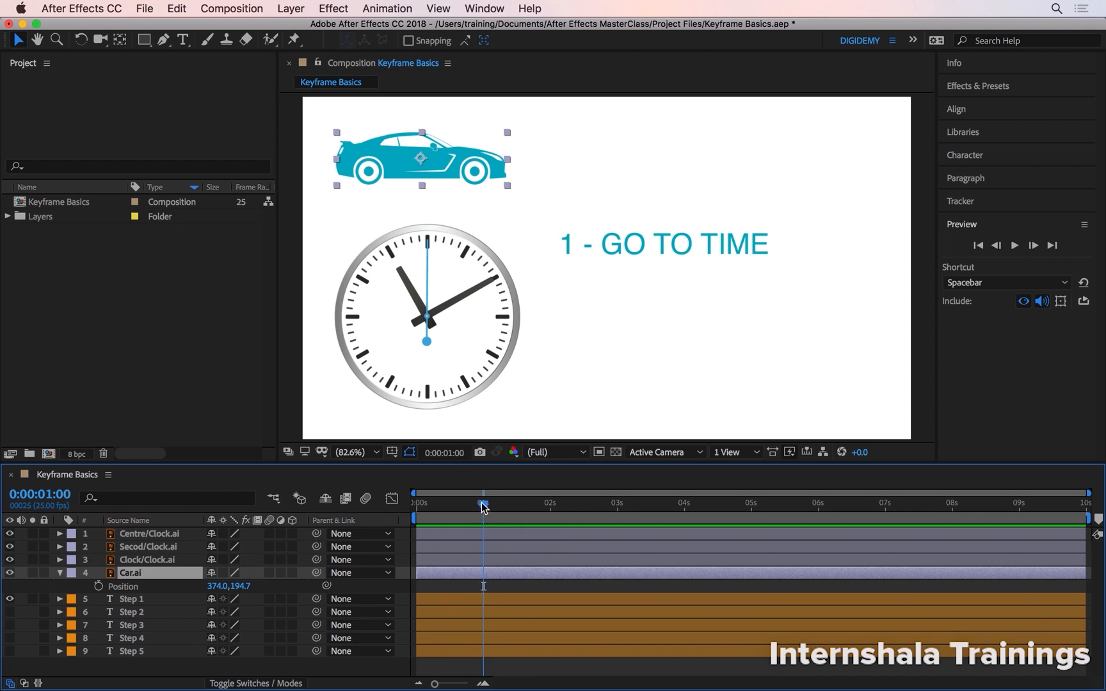
Step: Open the Go to Time dialog for the current time and cancel it
left_click(68, 490)
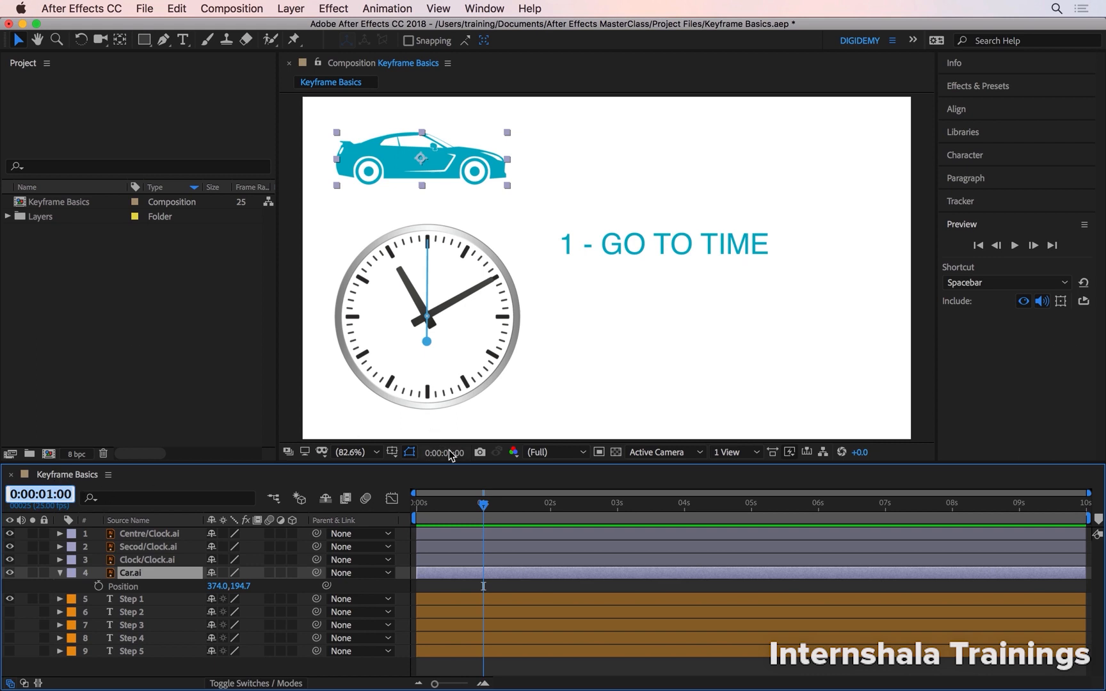
left_click(482, 502)
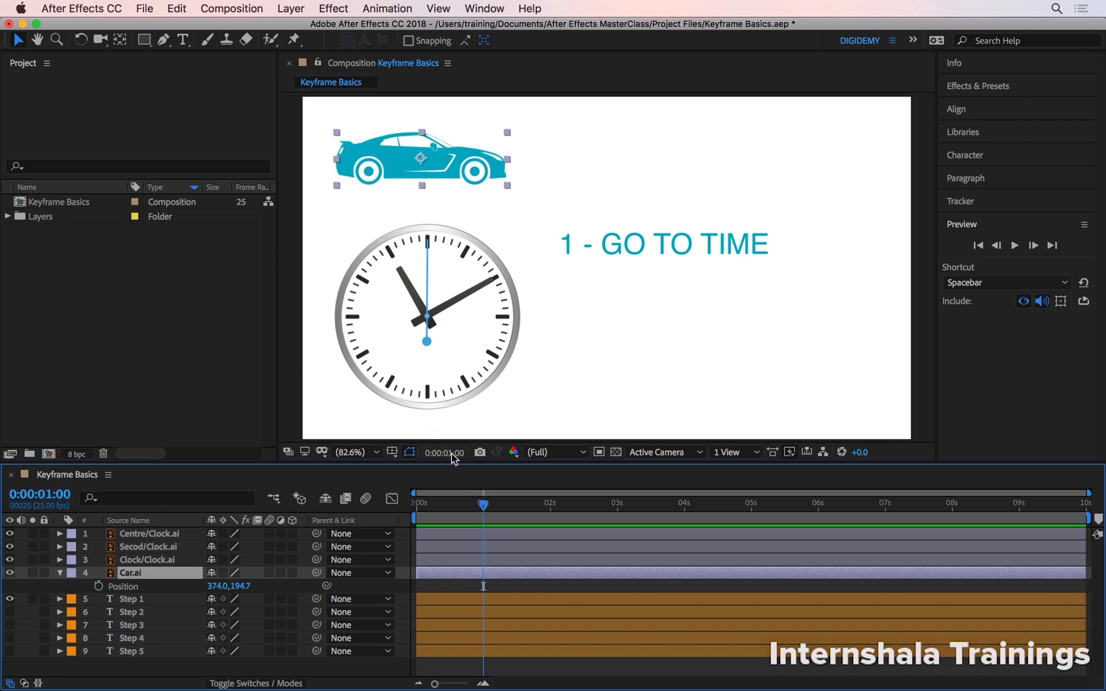
left_click(449, 453)
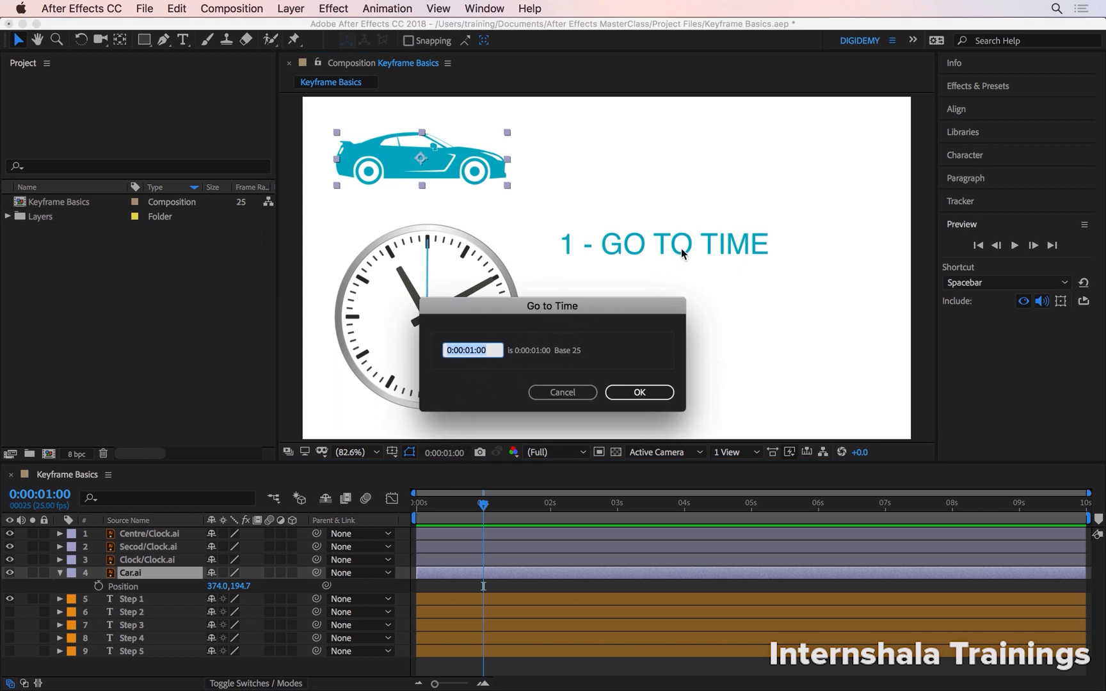
left_click(565, 389)
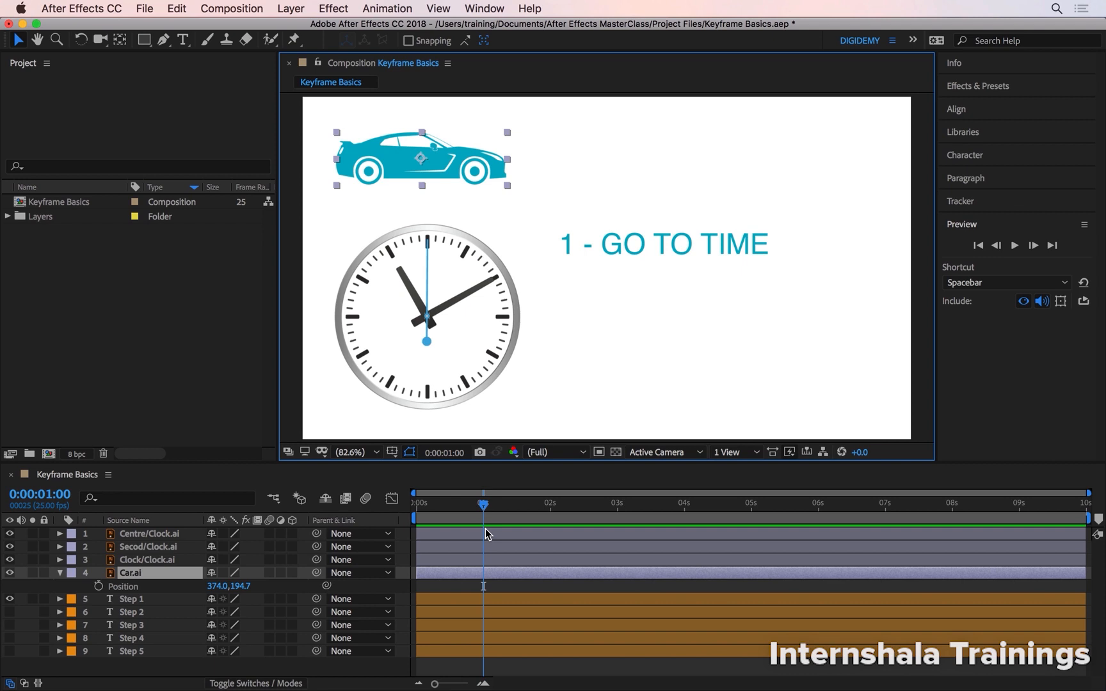
Step: Step the current time forward and back one frame at a time and in ten-frame jumps
key("Page_Down")
key("Page_Down")
key("Page_Down")
key("Page_Down")
key("Page_Down")
key("Page_Up")
key("Page_Up")
key("Page_Up")
key("Page_Up")
key("Page_Up")
key("shift+Page_Down")
key("shift+Page_Down")
key("shift+Page_Down")
key("shift+Page_Up")
key("shift+Page_Up")
key("shift+Page_Up")
Step: Show the Step 2 text layer and move the car slightly right to position 434.5, 180.1
left_click(11, 612)
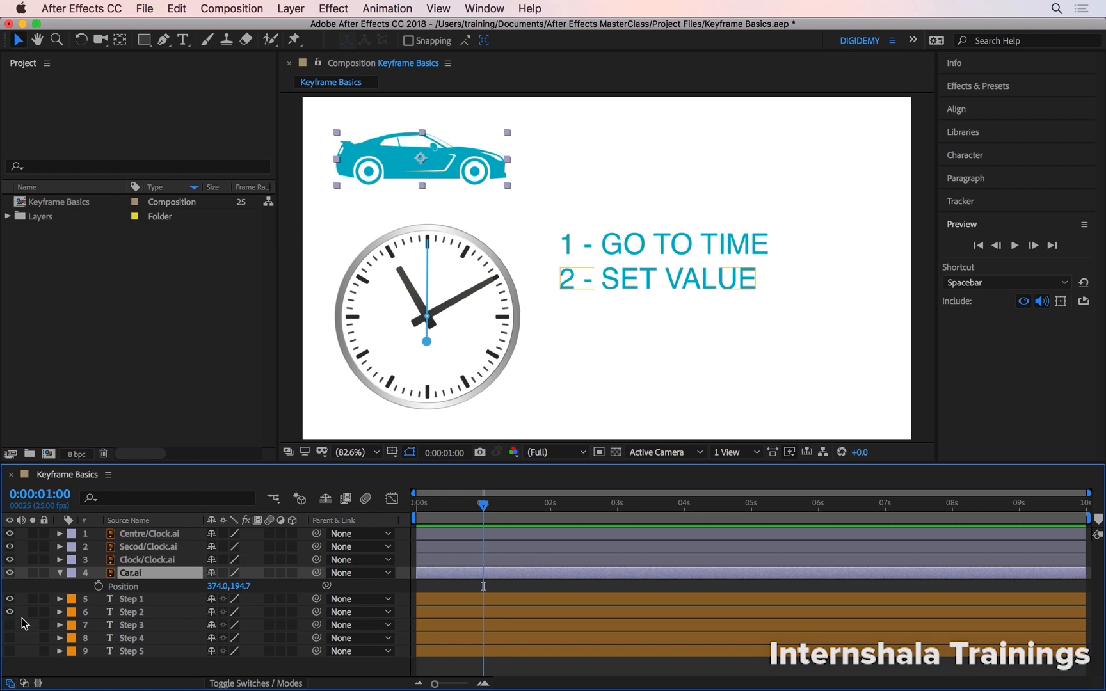
left_click_drag(390, 150, 407, 145)
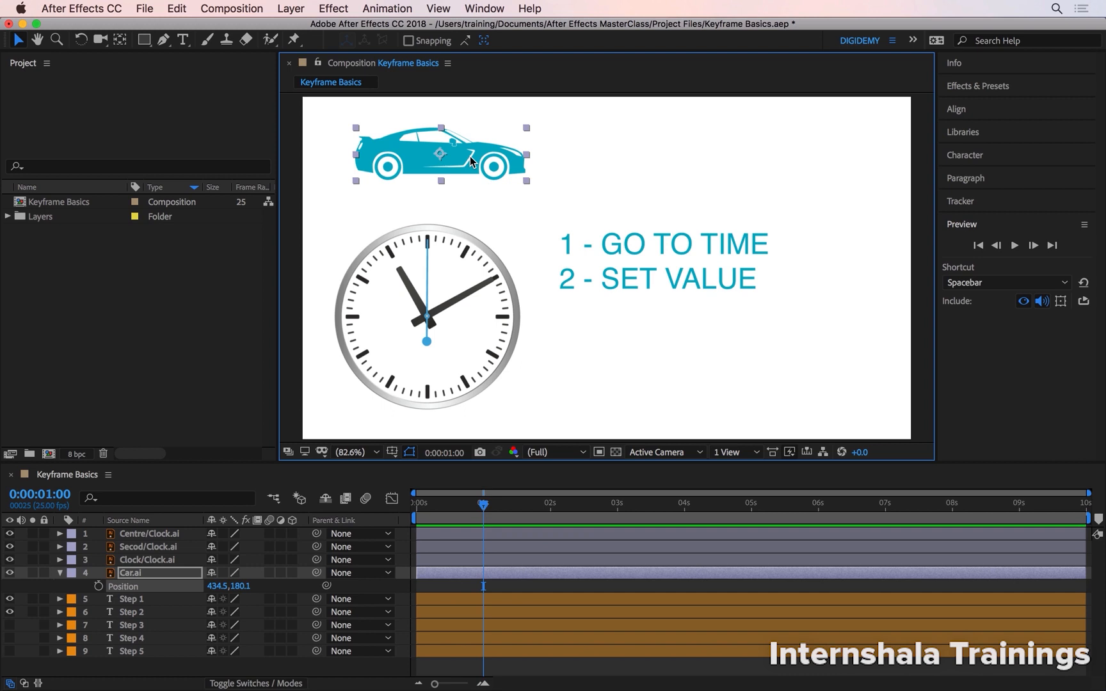
Step: Show the Step 3 text layer and set a Position keyframe for the car at 0:00:01:00
left_click(10, 625)
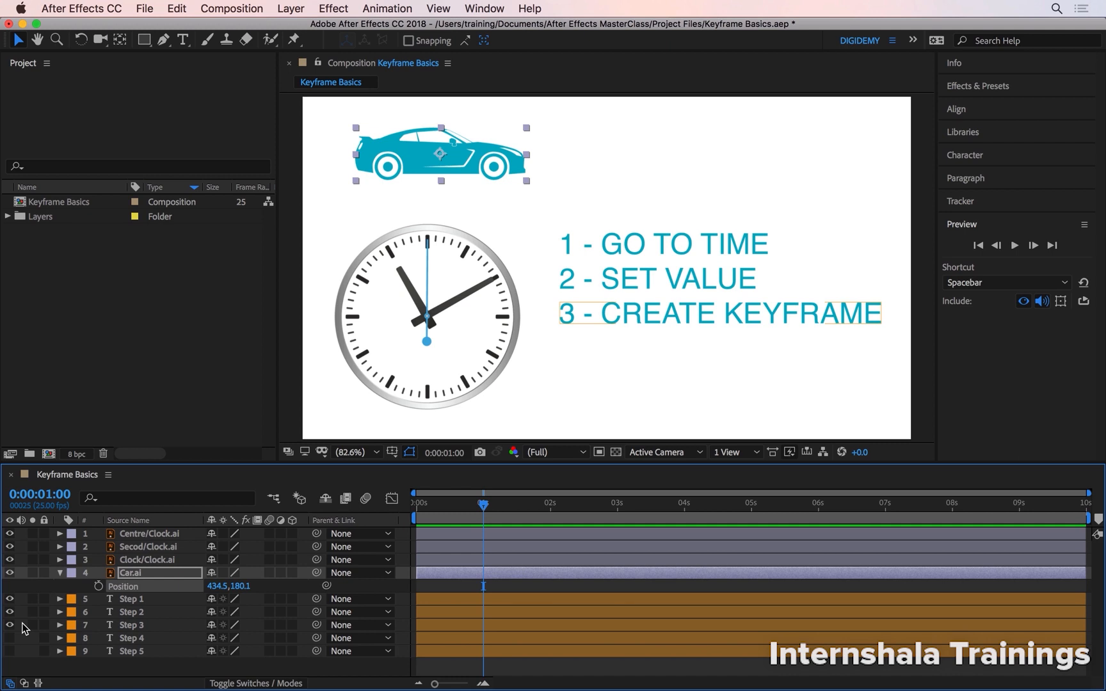
left_click(98, 586)
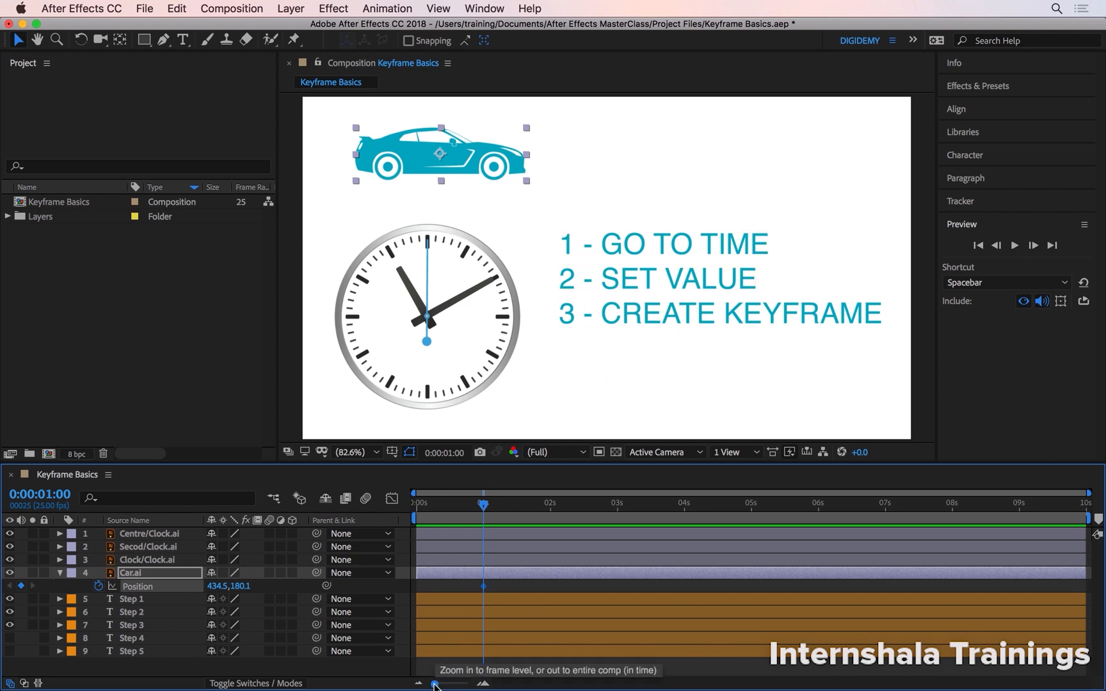
Step: Zoom into the timeline at 0:00:00:22, turn off the Position stopwatch, and undo the keyframe removal
left_click_drag(434, 685, 467, 686)
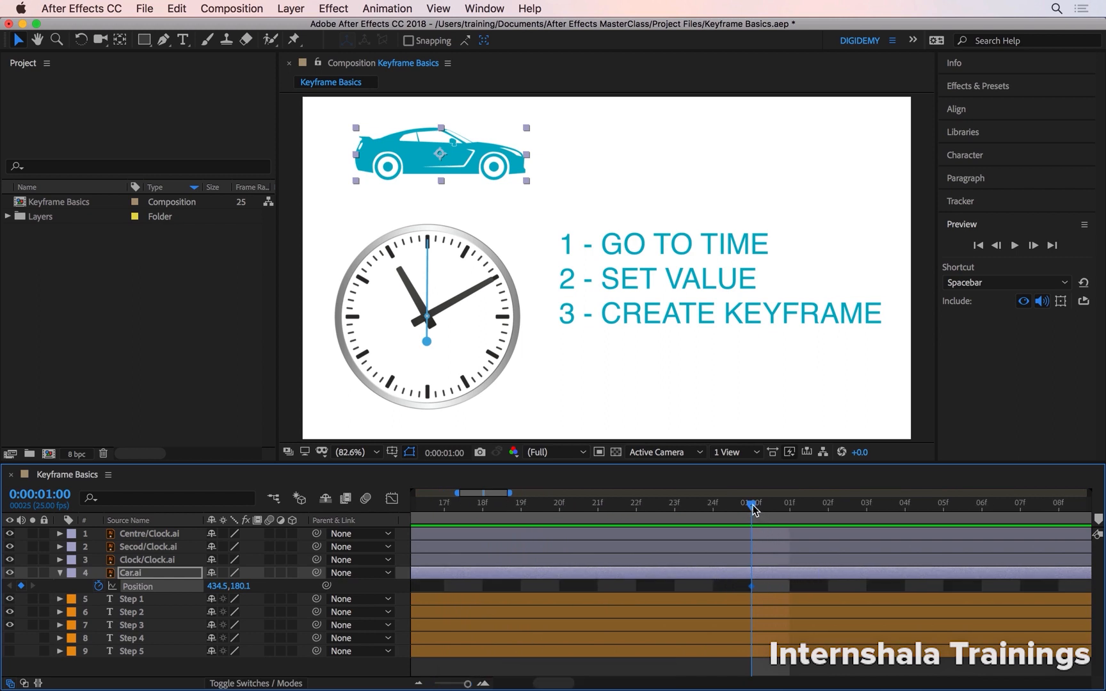
left_click_drag(753, 505, 636, 505)
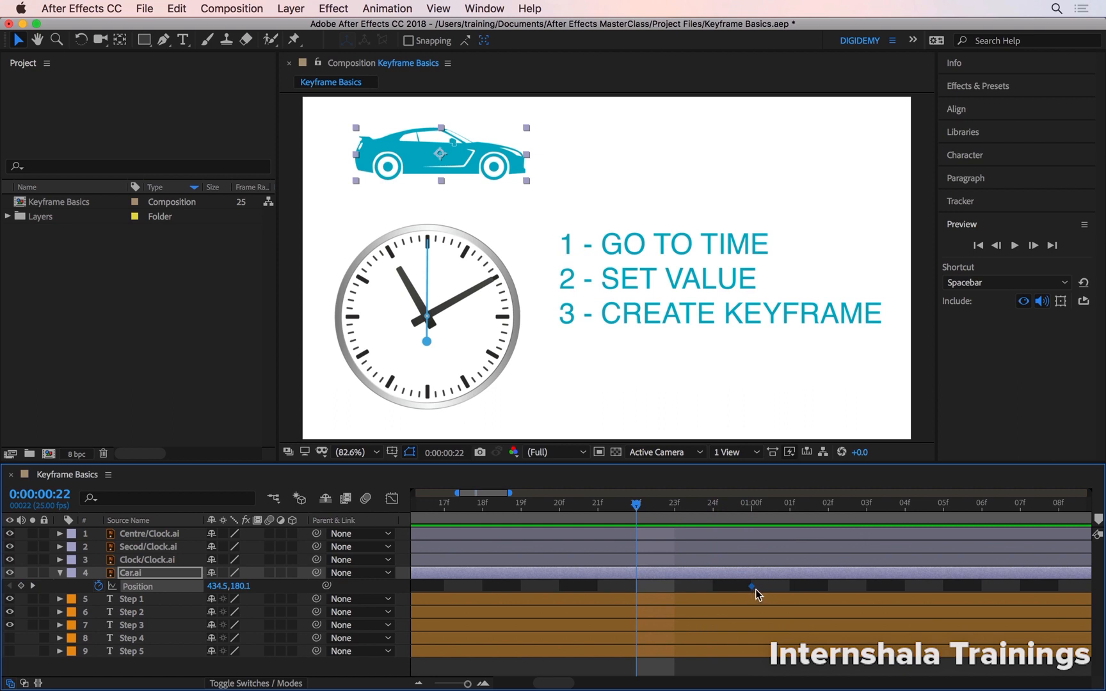
left_click(791, 587)
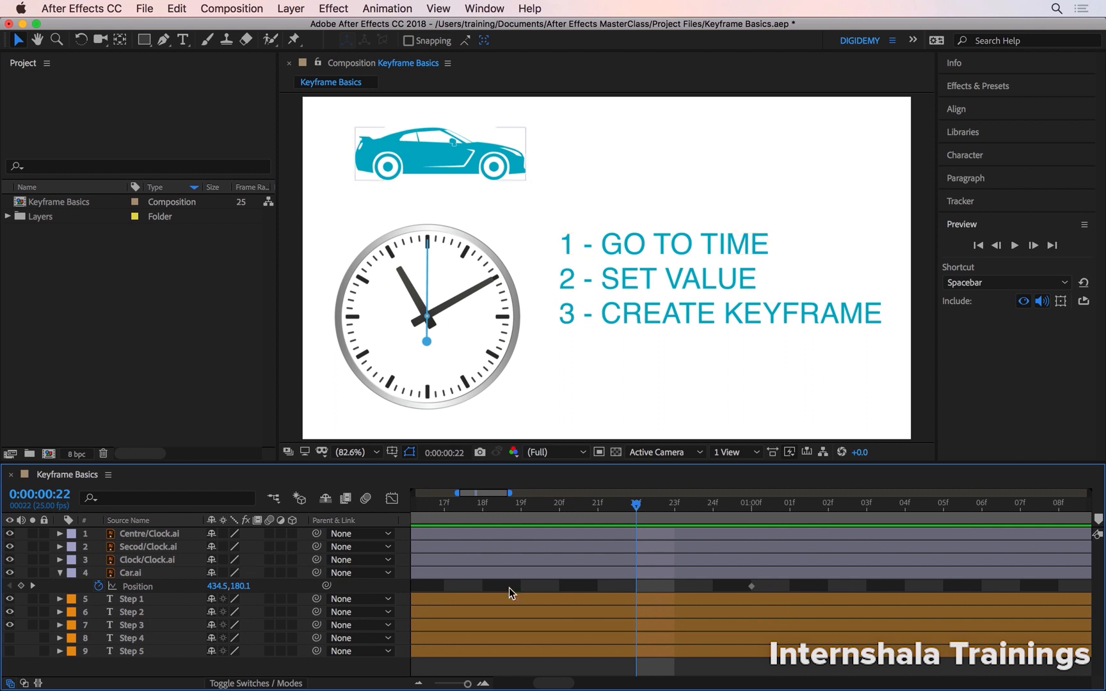
left_click(99, 586)
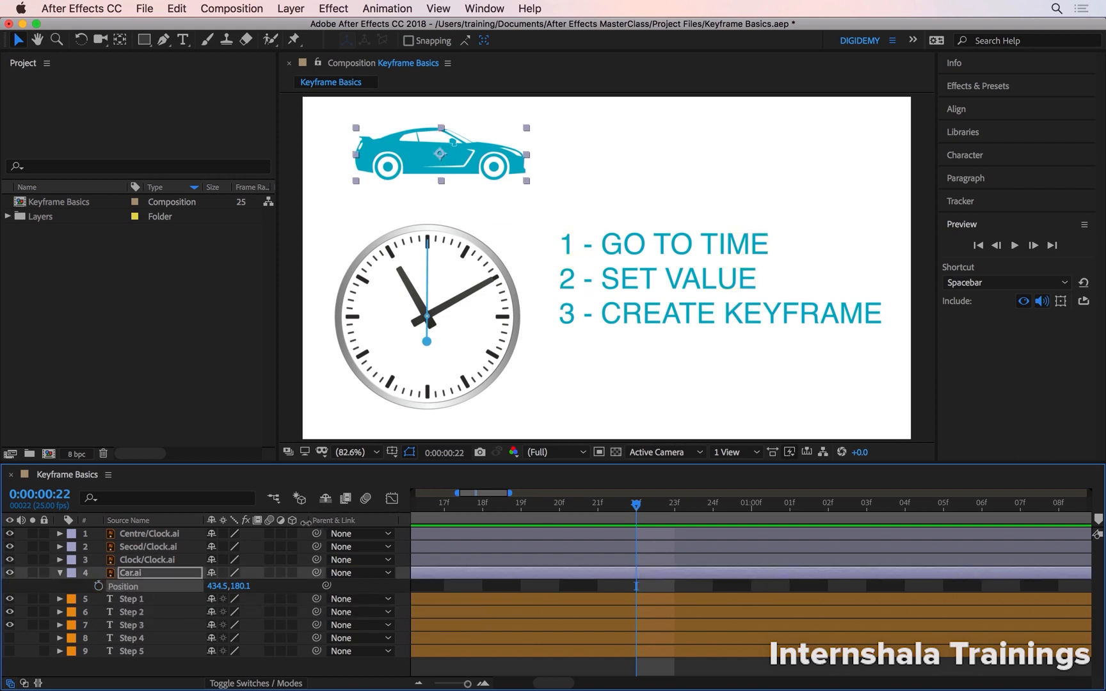
key("super+z")
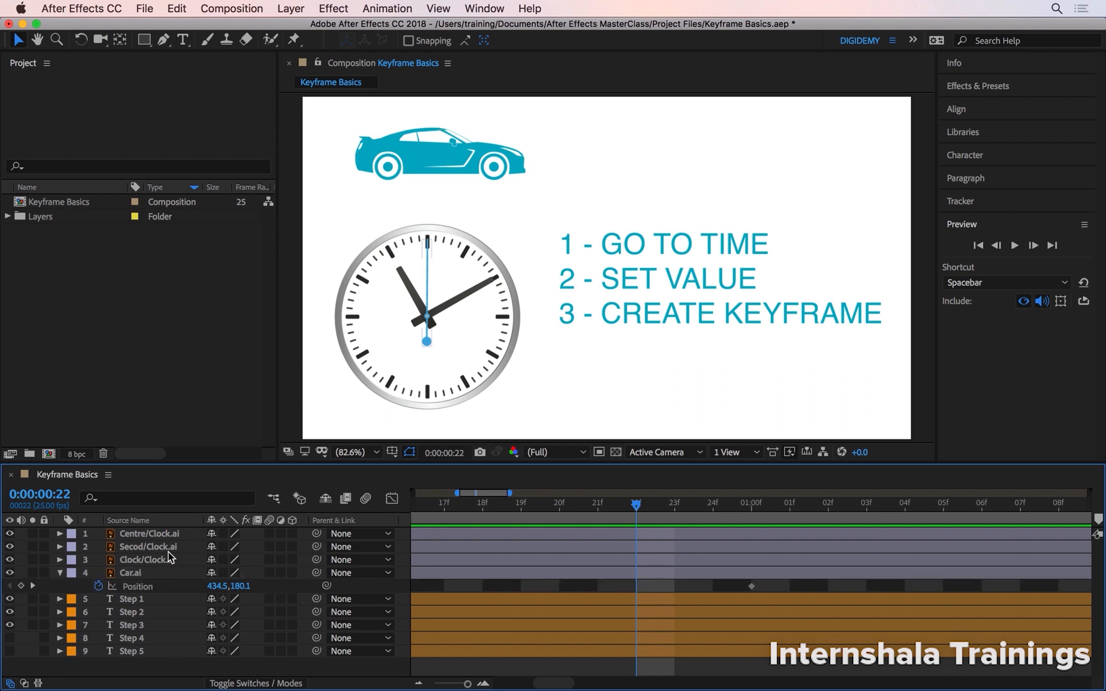
left_click(98, 588)
Step: Show the Step 4 text layer and move the current time to 0:00:03:00
left_click_drag(467, 684, 434, 684)
left_click(9, 638)
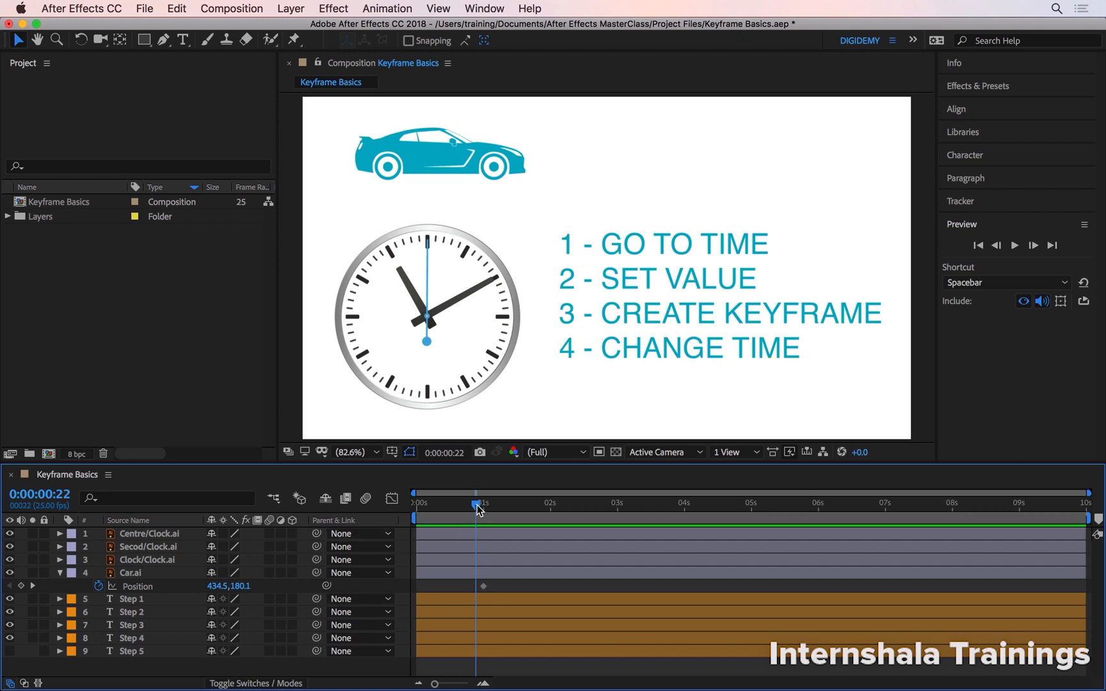
left_click_drag(477, 508, 623, 521)
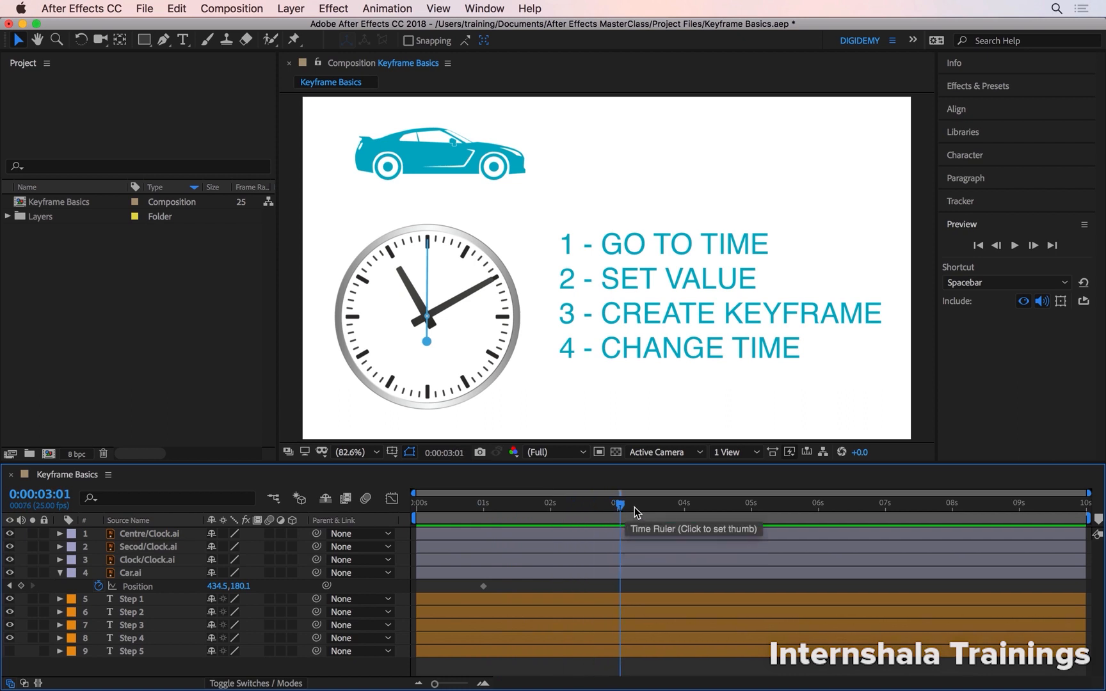
key("Page_Up")
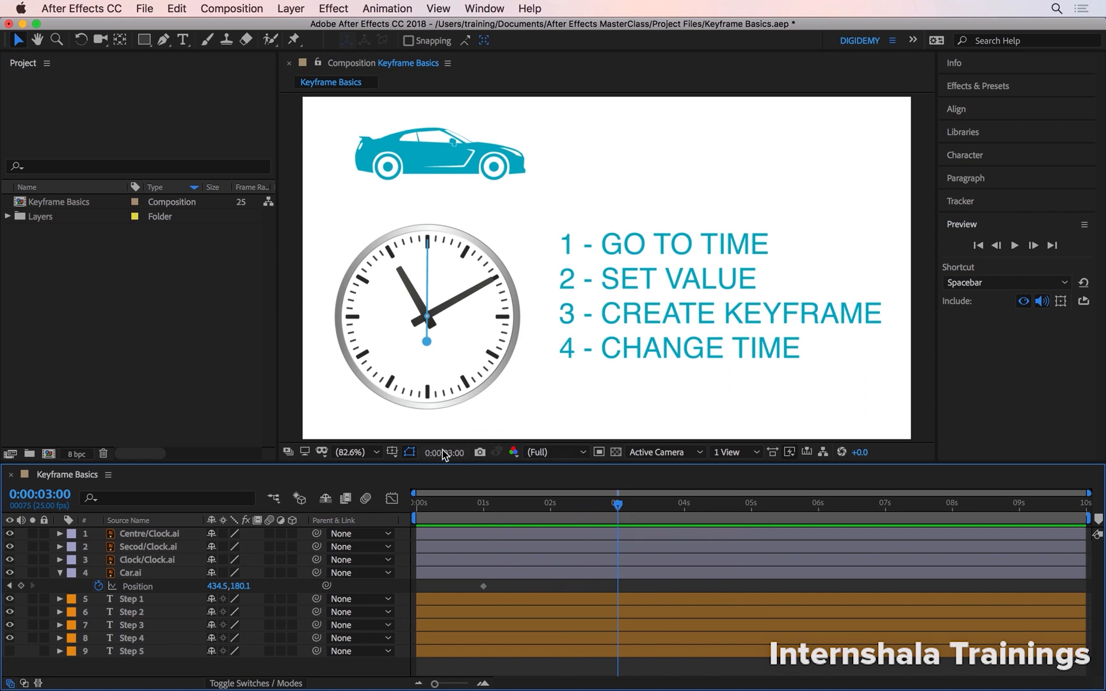
Step: Show the Step 5 text layer and drag the car right to position 1463.7, 180.1 at 3 seconds
left_click(10, 651)
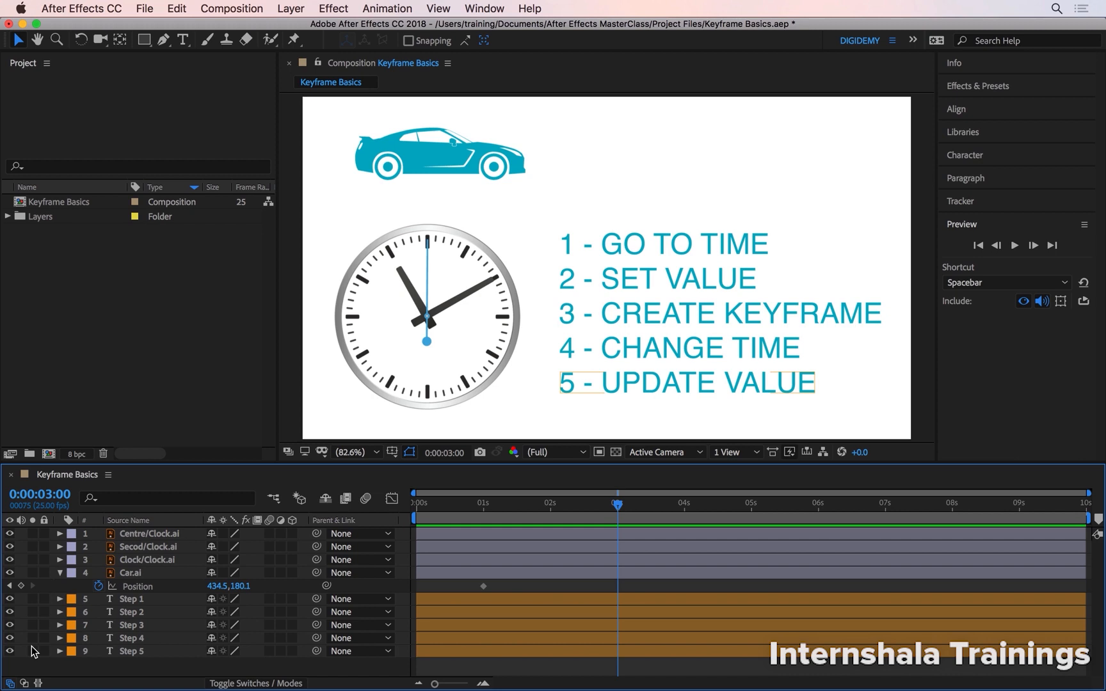
left_click(454, 167)
left_click_drag(435, 158, 759, 167)
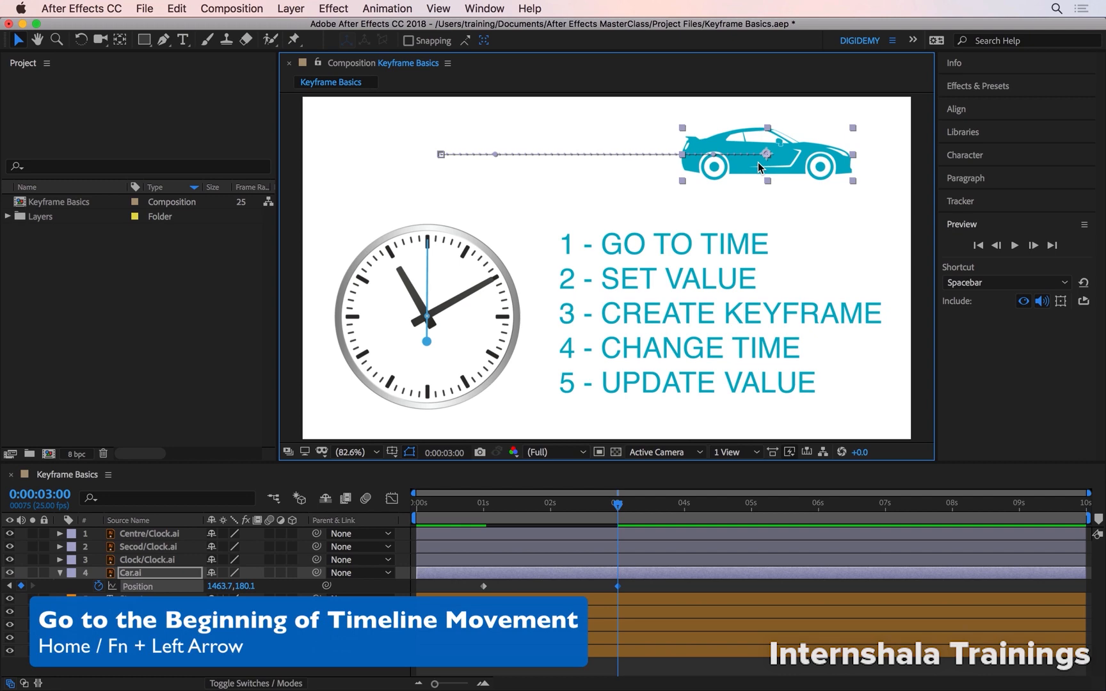
Step: Return to the start of the timeline and play then stop a preview of the animation
key("Home")
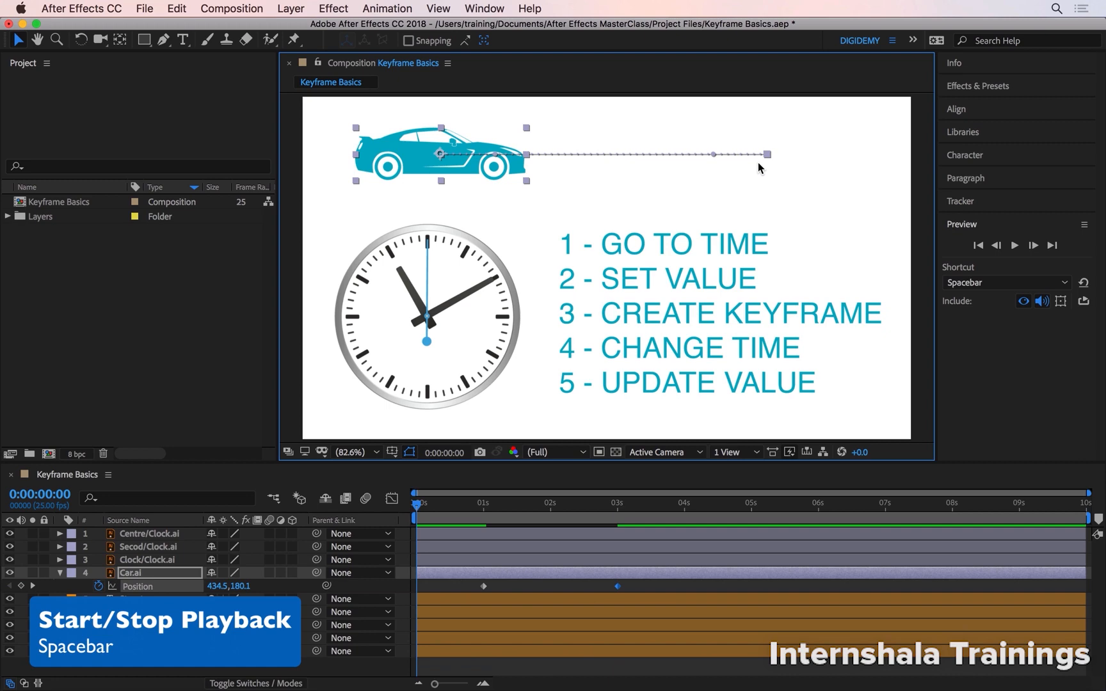
key("space")
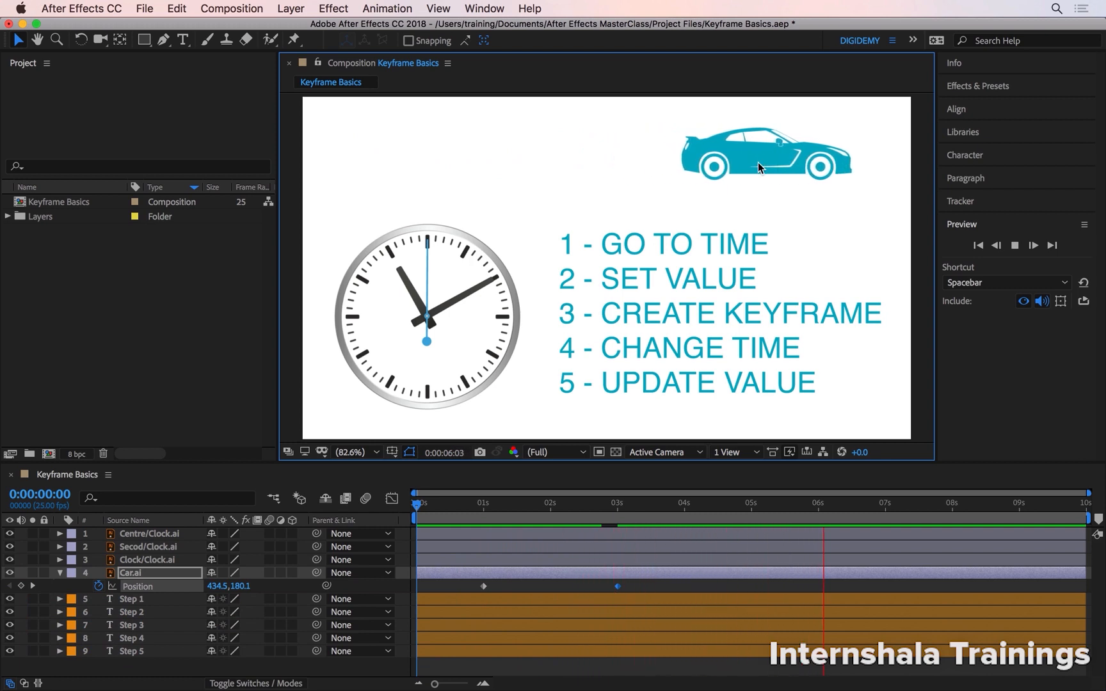
key("space")
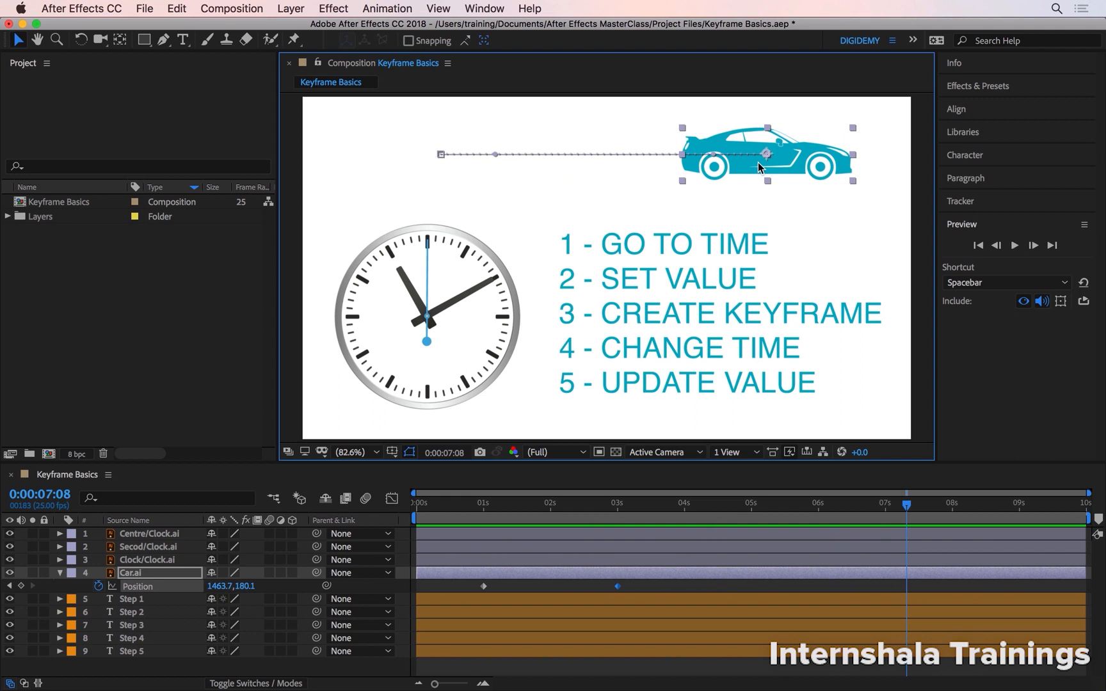